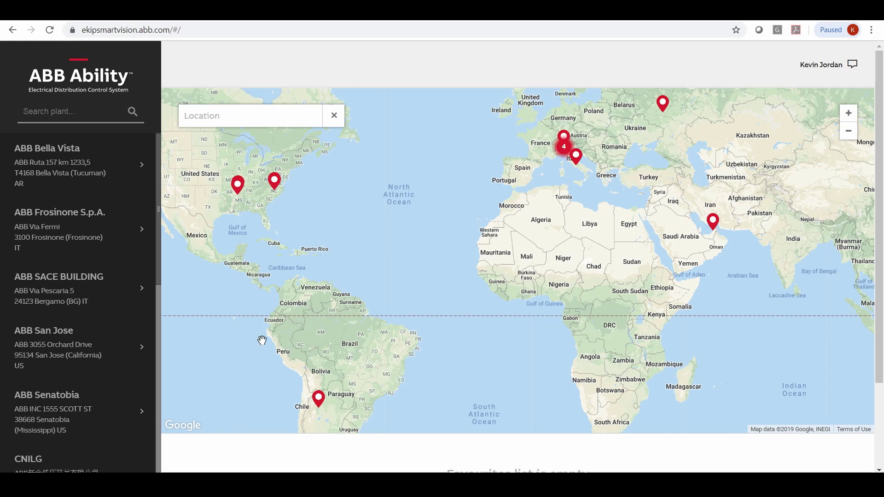
Open the ABB Frosinone S.p.A. dashboard and scroll through its Peak Monitoring, Power Factor and Energy cost widgets.
left_click(61, 234)
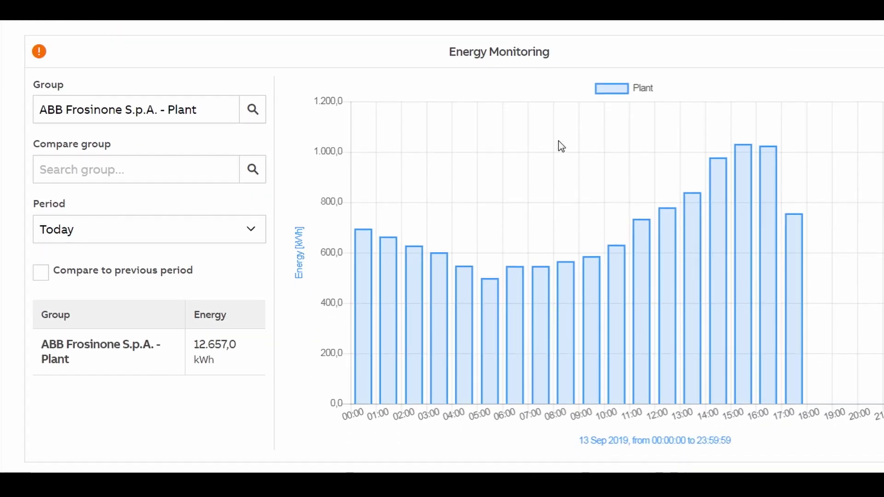
scroll(430, 277, "down", 10)
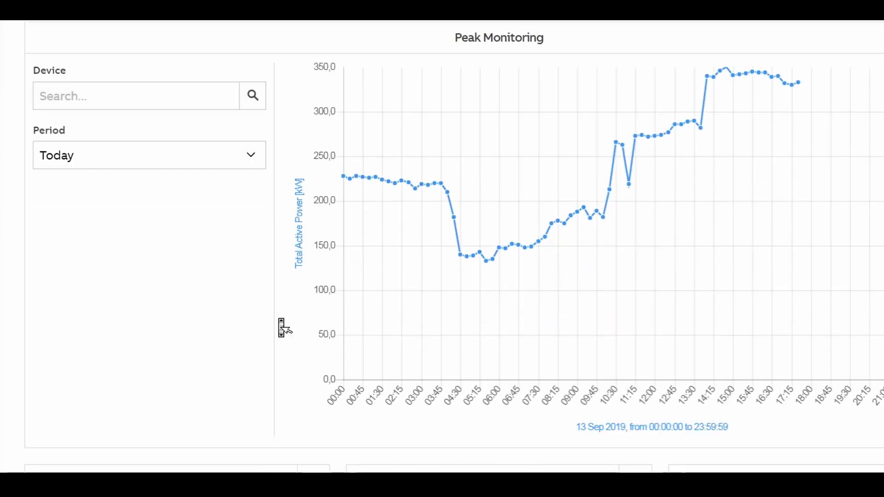
scroll(282, 328, "down", 8)
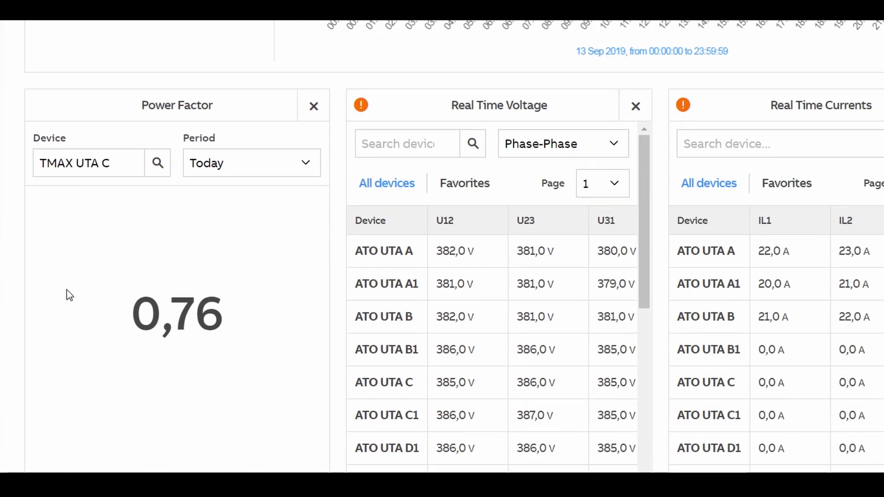
scroll(488, 203, "down", 6)
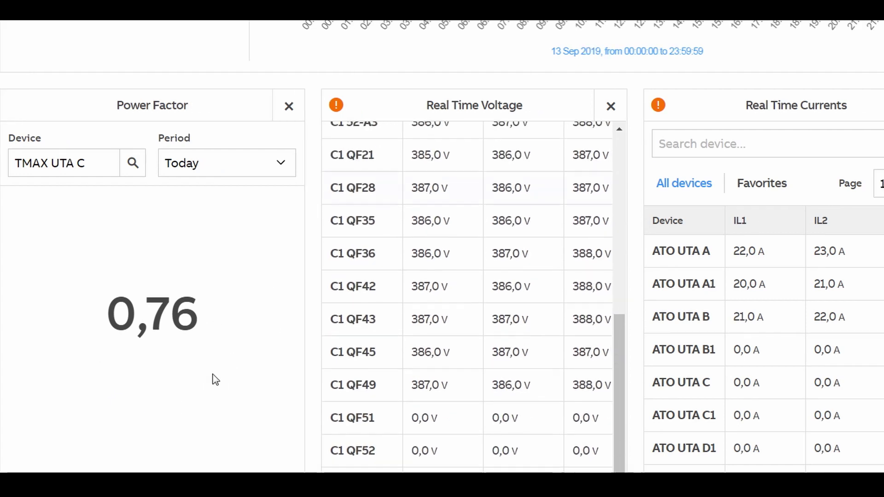
scroll(271, 384, "down", 9)
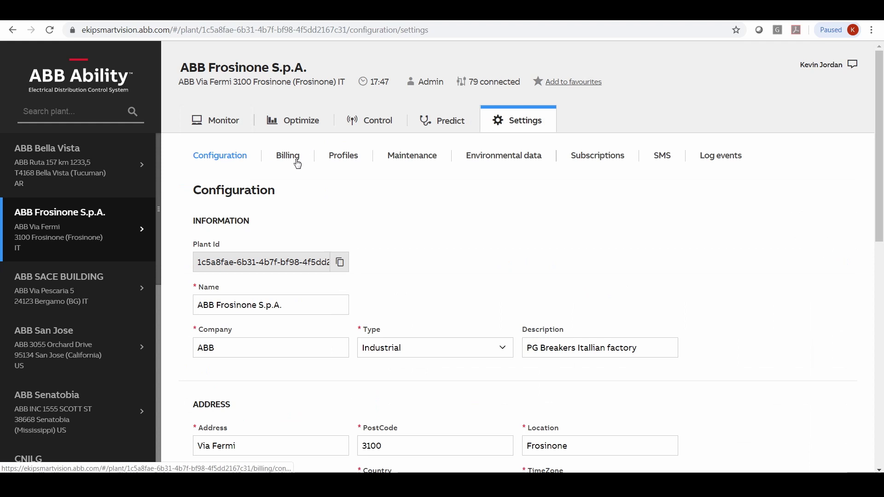
Start a new cost plan from the plant's Billing settings using per-day planning.
left_click(297, 164)
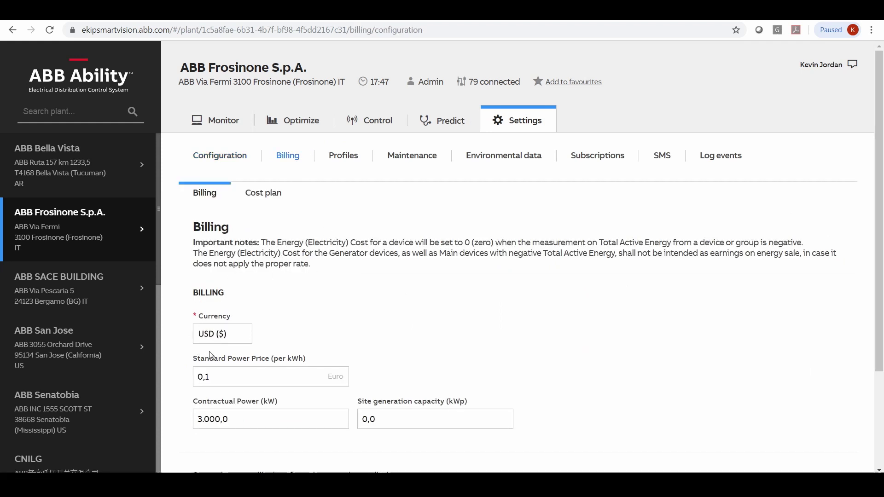
left_click(264, 199)
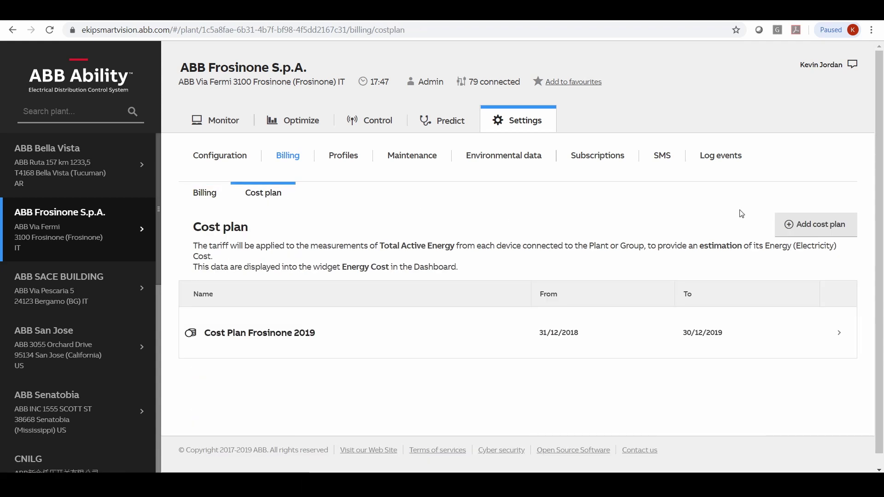
left_click(792, 224)
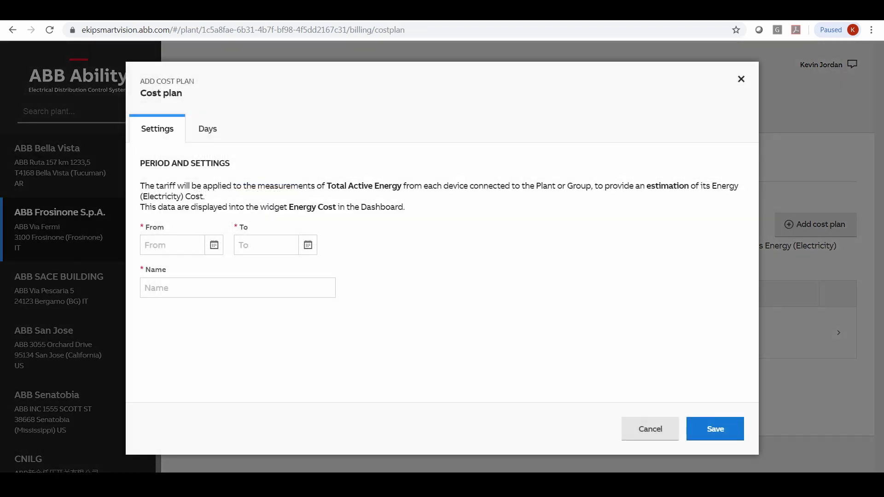
left_click(208, 134)
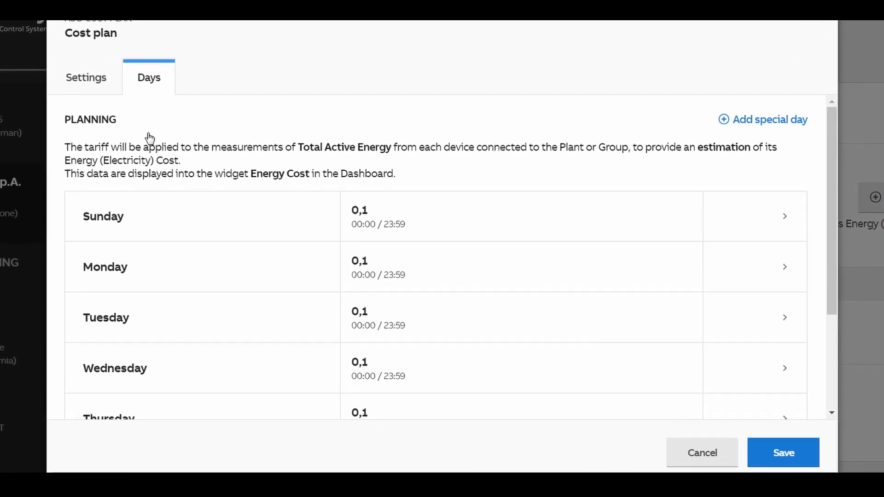
Add a second time slot to Sunday, save the cost plan, and go to the Analytics Report page.
scroll(172, 267, "down", 3)
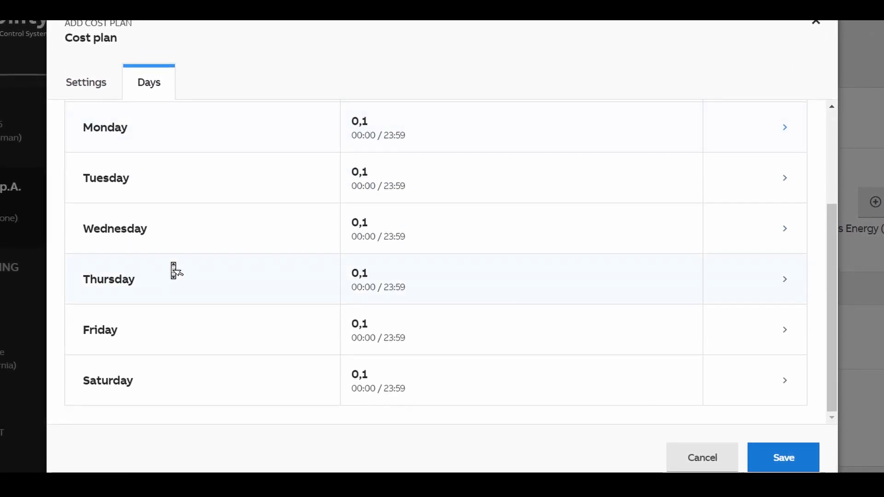
scroll(174, 271, "up", 4)
left_click(180, 233)
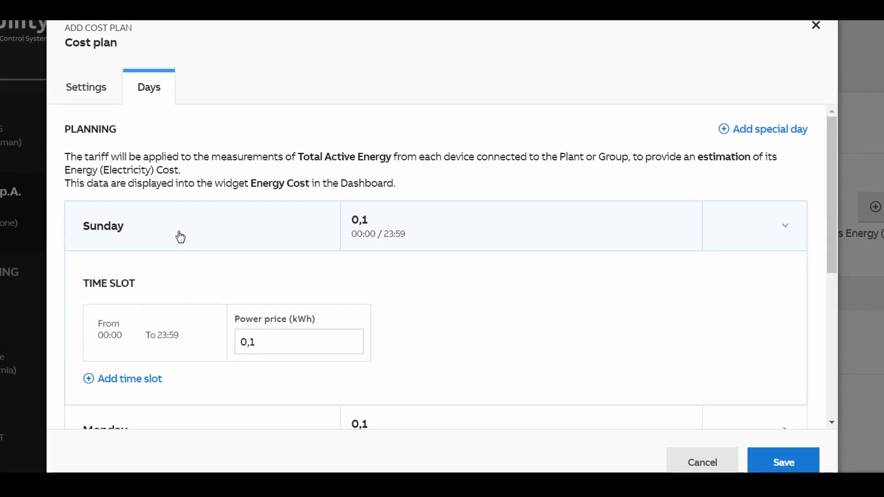
scroll(247, 292, "down", 2)
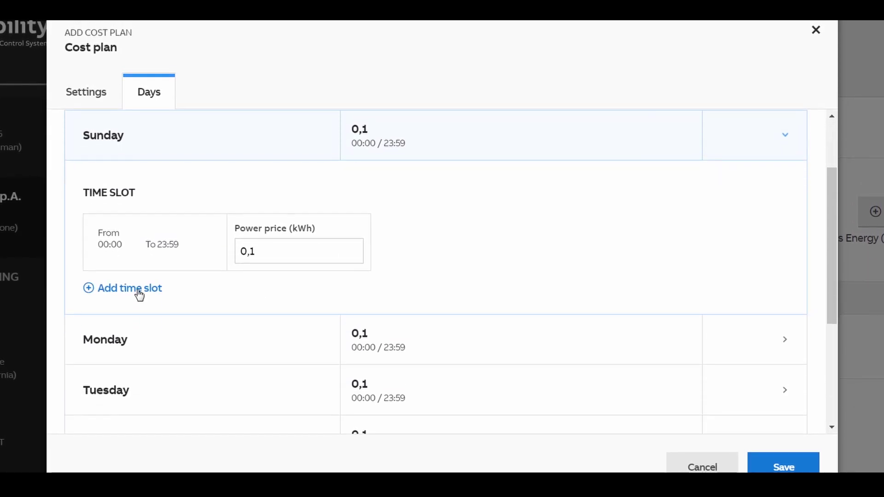
left_click(138, 291)
scroll(147, 295, "down", 2)
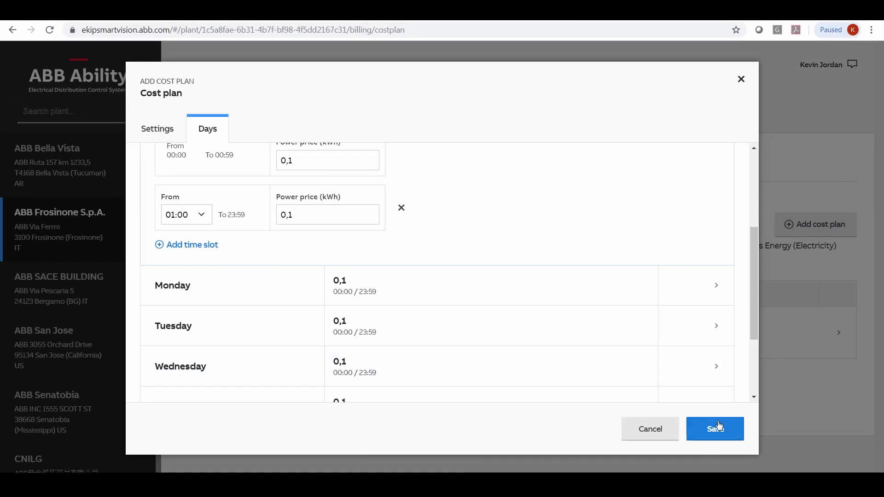
left_click(715, 428)
left_click(290, 121)
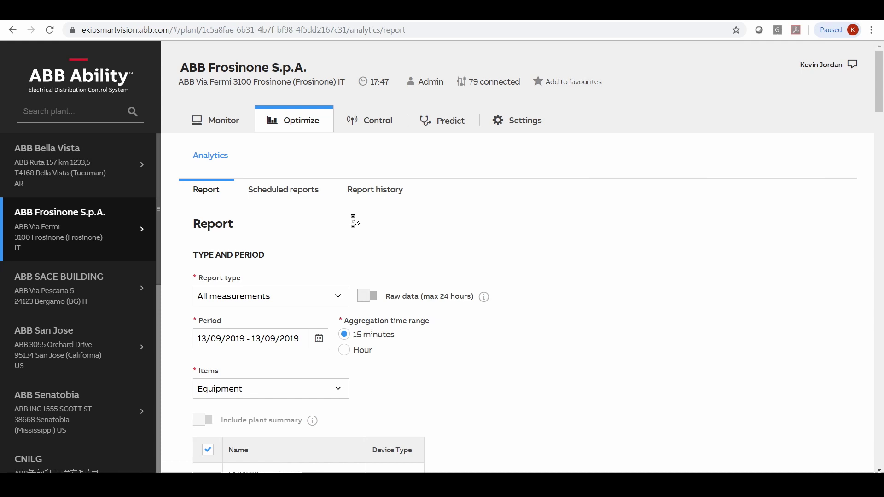
scroll(354, 221, "down", 5)
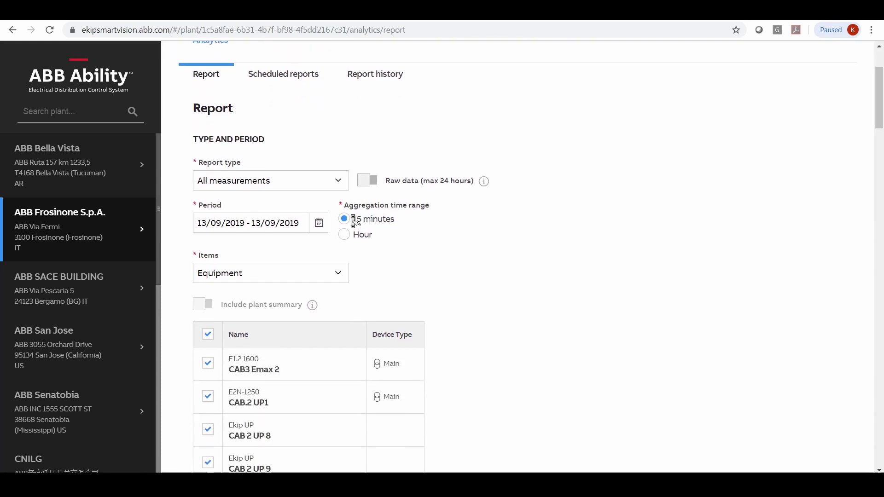
scroll(354, 221, "down", 5)
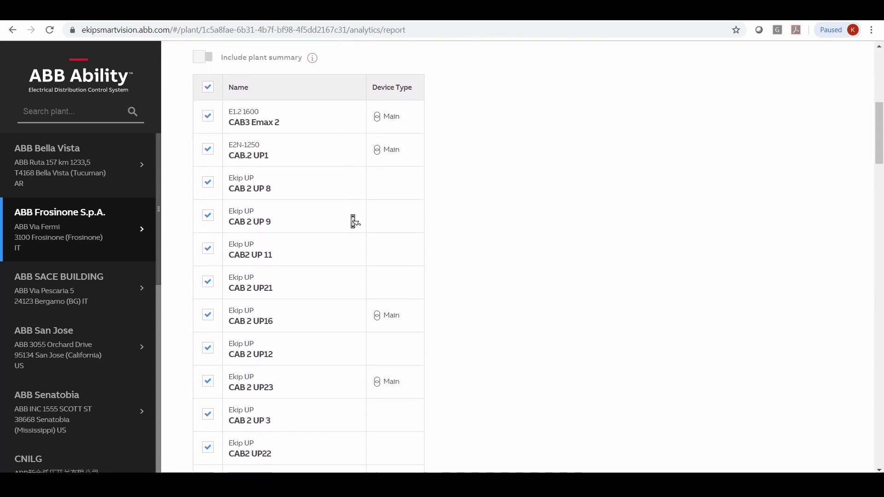
scroll(352, 221, "down", 10)
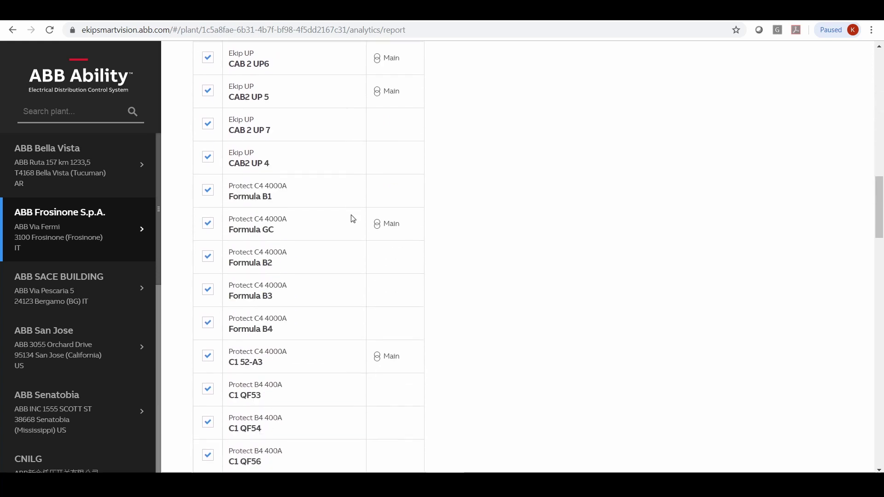
scroll(352, 221, "down", 20)
scroll(353, 220, "down", 7)
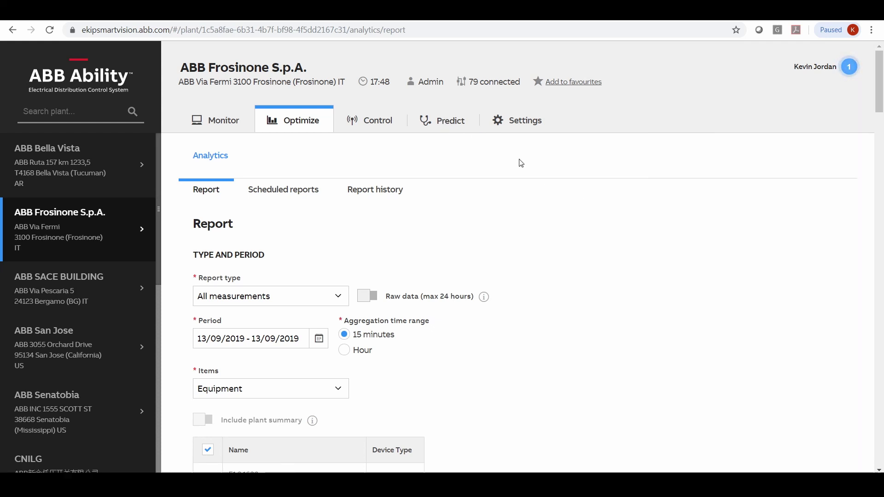
Open the breaker-health diagnostics and bring up details for the critical CAB.2 UP1 breaker.
left_click(443, 120)
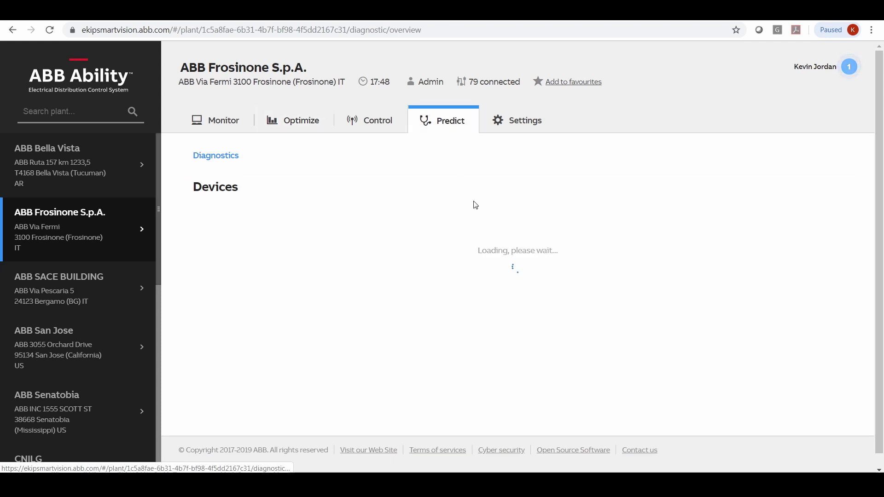
scroll(429, 267, "down", 3)
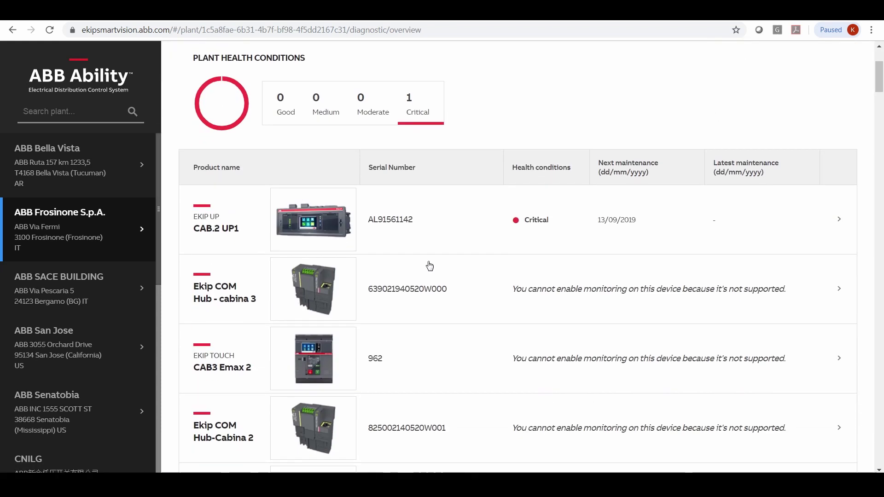
left_click(430, 240)
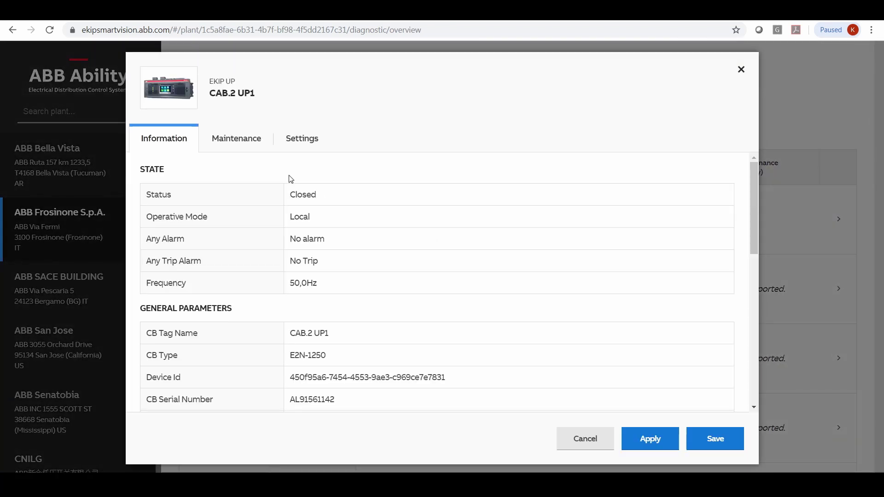
Review CAB.2 UP1's maintenance data and reliability curve, then close its details.
left_click(246, 149)
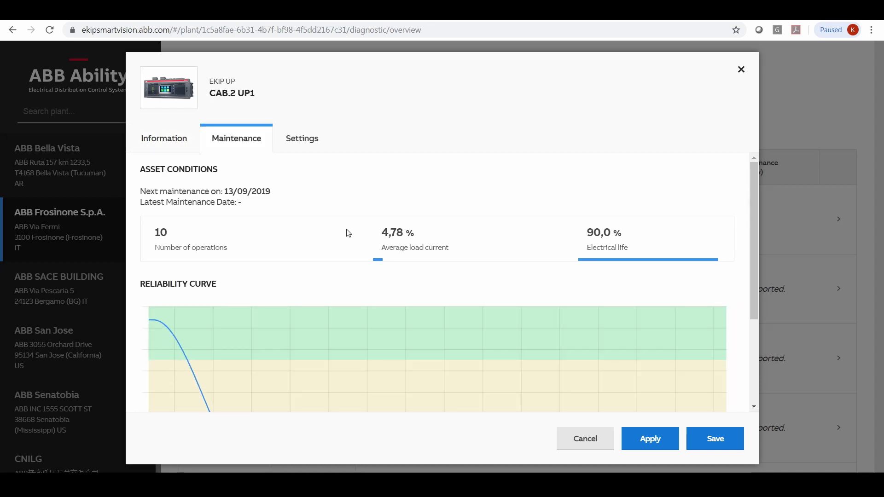
scroll(348, 233, "down", 4)
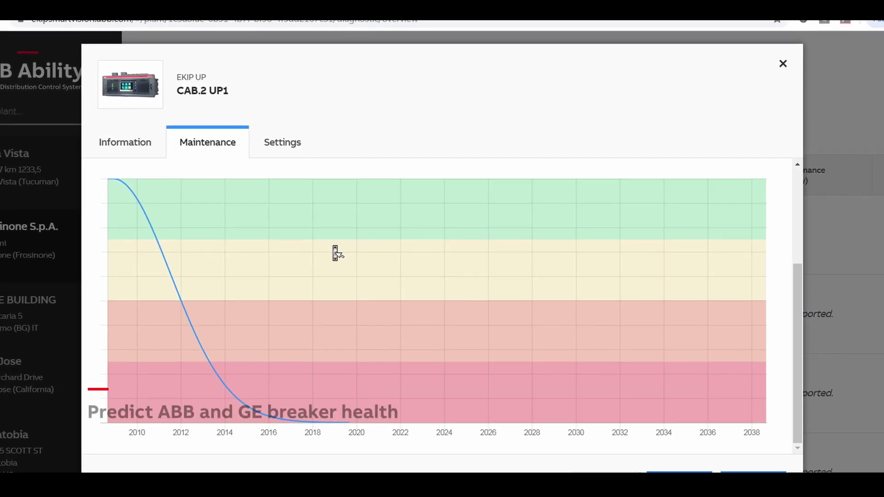
scroll(337, 253, "up", 3)
scroll(338, 253, "down", 2)
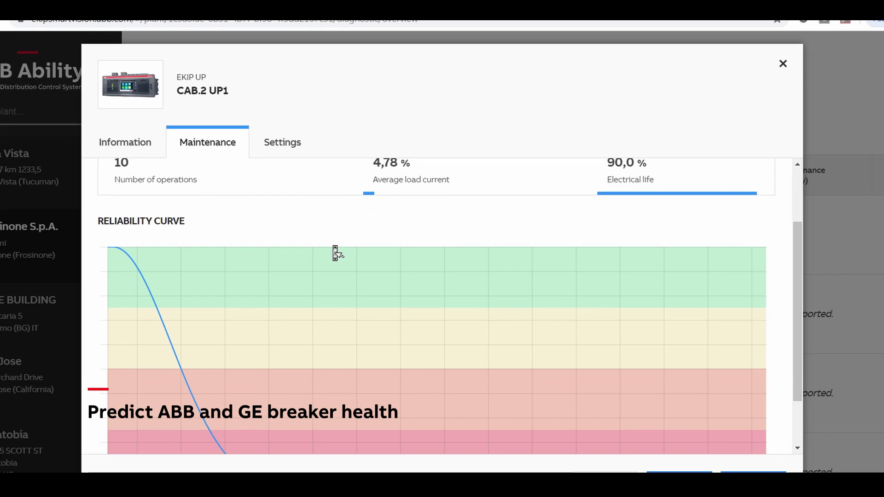
scroll(335, 253, "down", 2)
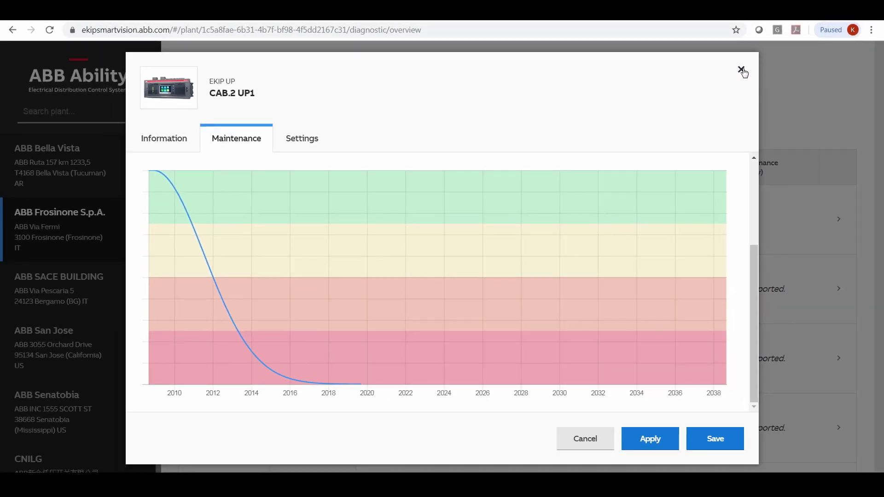
left_click(741, 69)
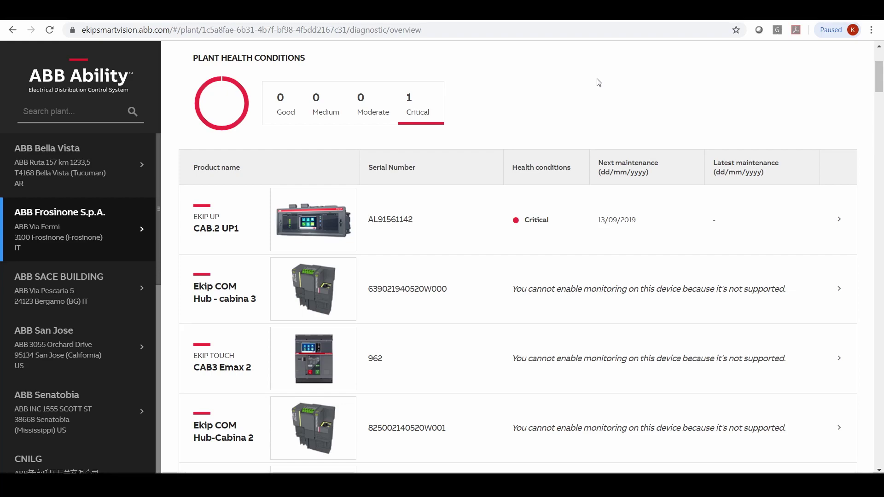